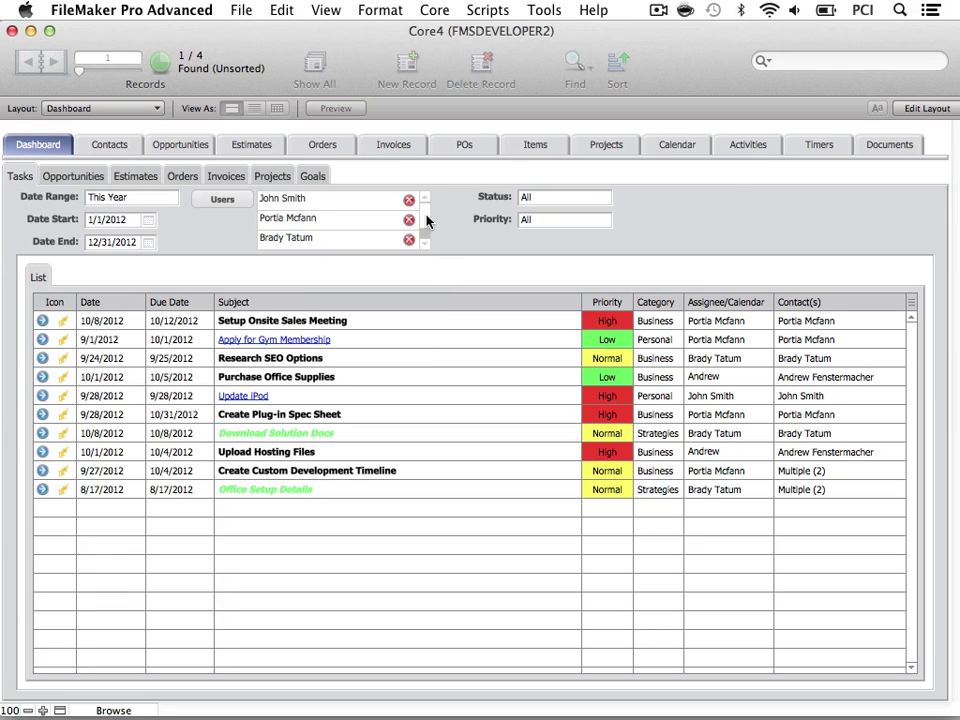
Step: Unlink two users from the task filter, confirming each removal
scroll(426, 235, down, 1)
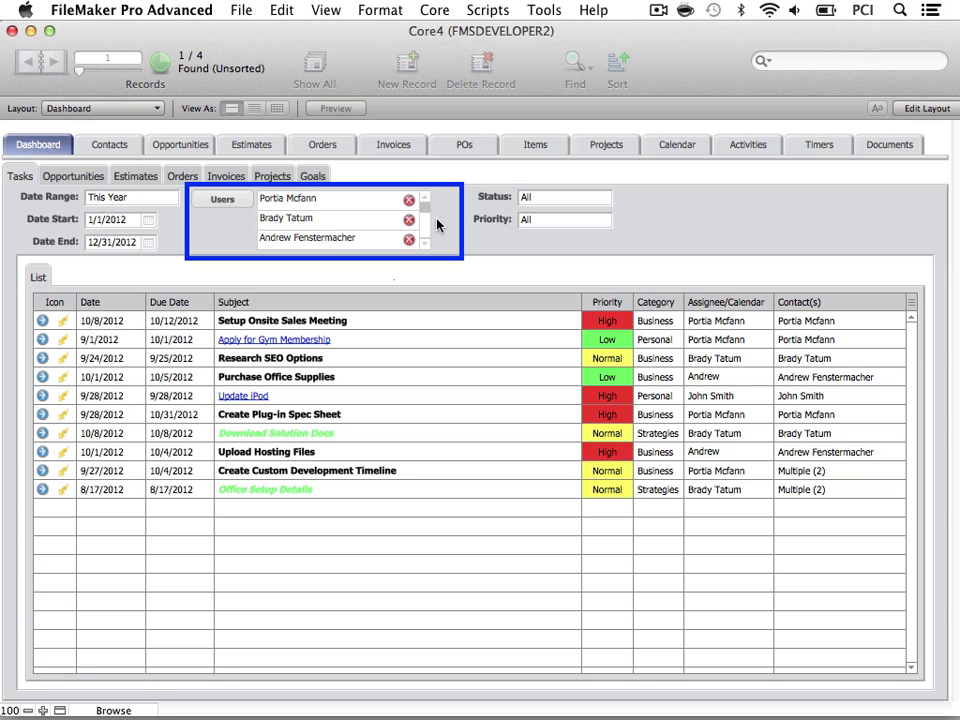
click(408, 239)
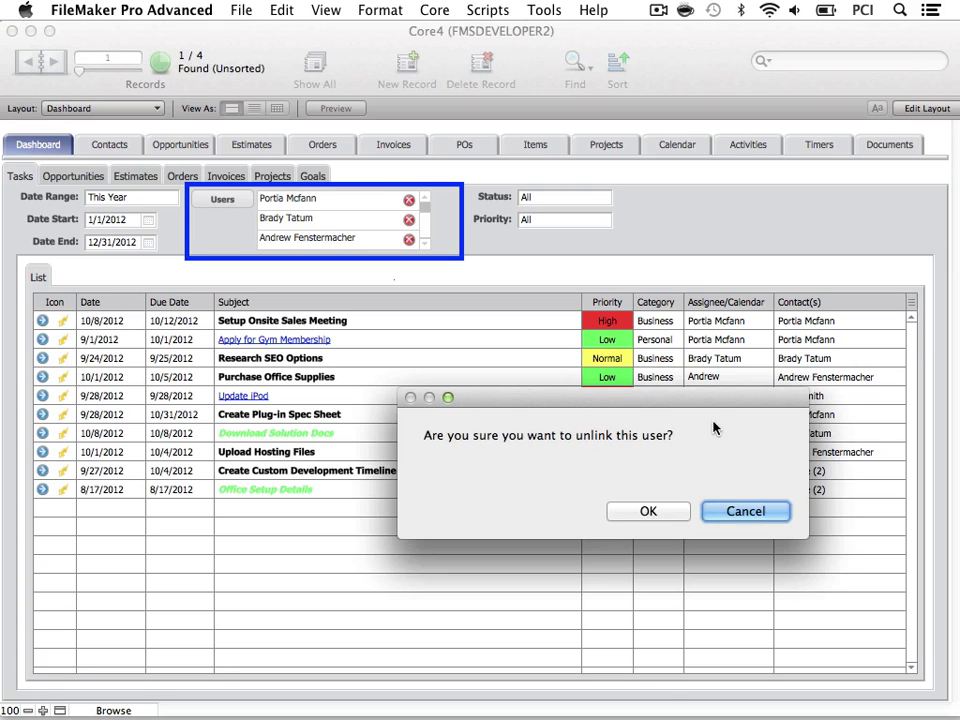
click(667, 511)
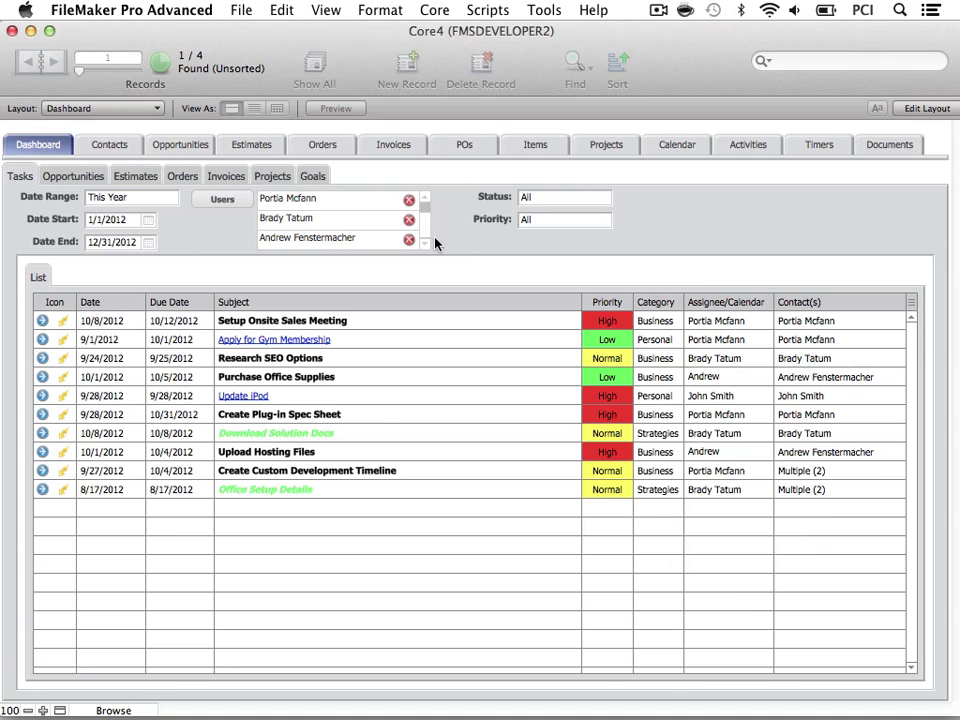
click(409, 240)
click(664, 511)
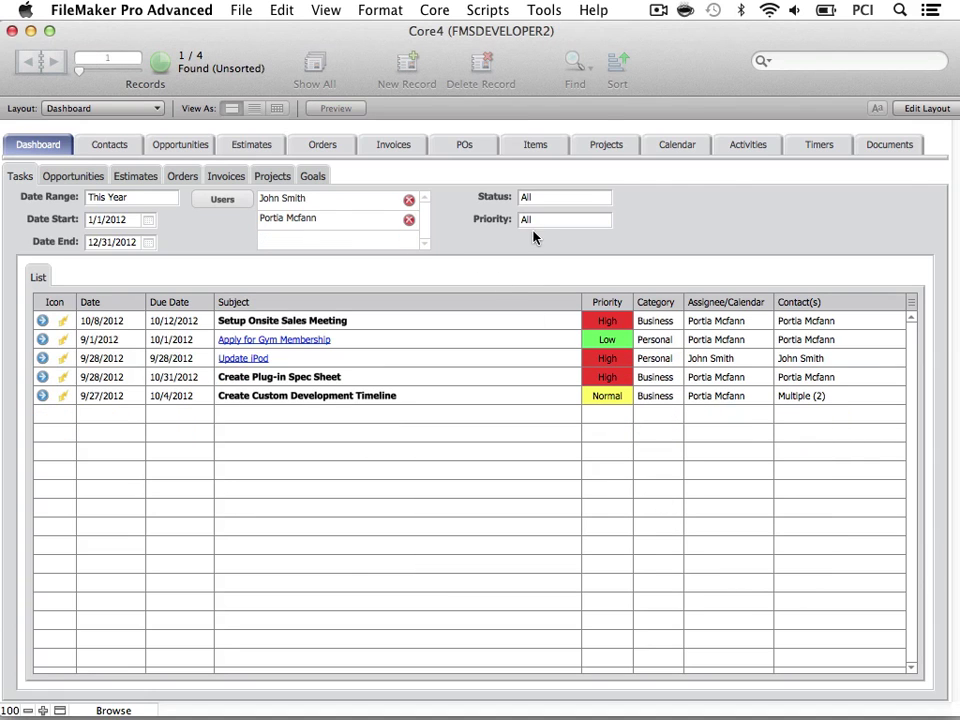
Step: Filter tasks to High priority and review the Create Plug-in Spec Sheet task details
click(540, 222)
key(Escape)
text(High)
key(Tab)
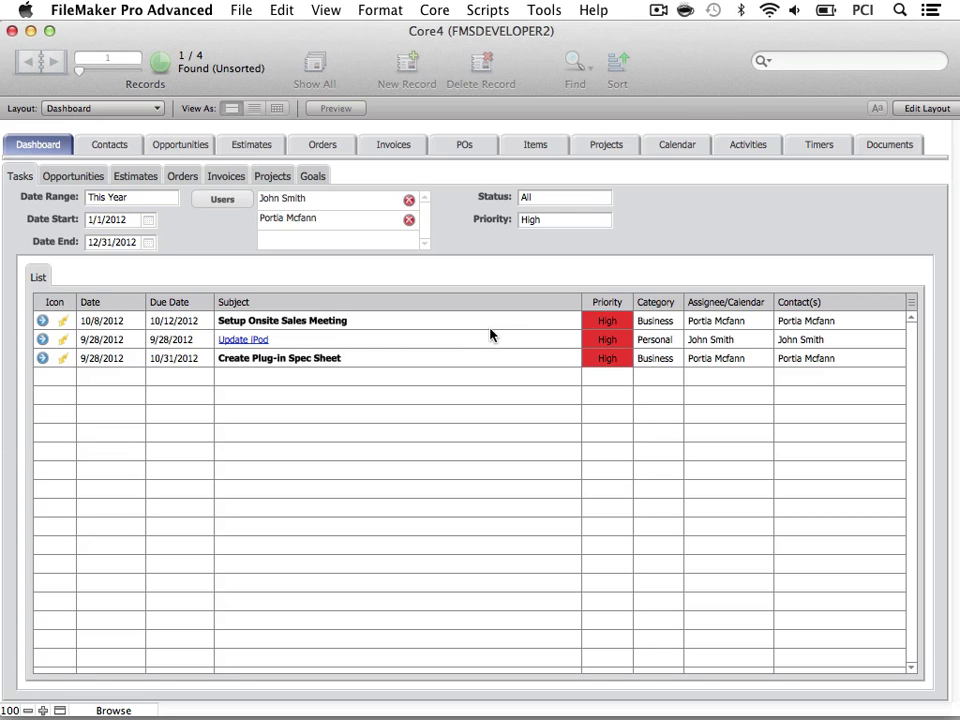
click(42, 358)
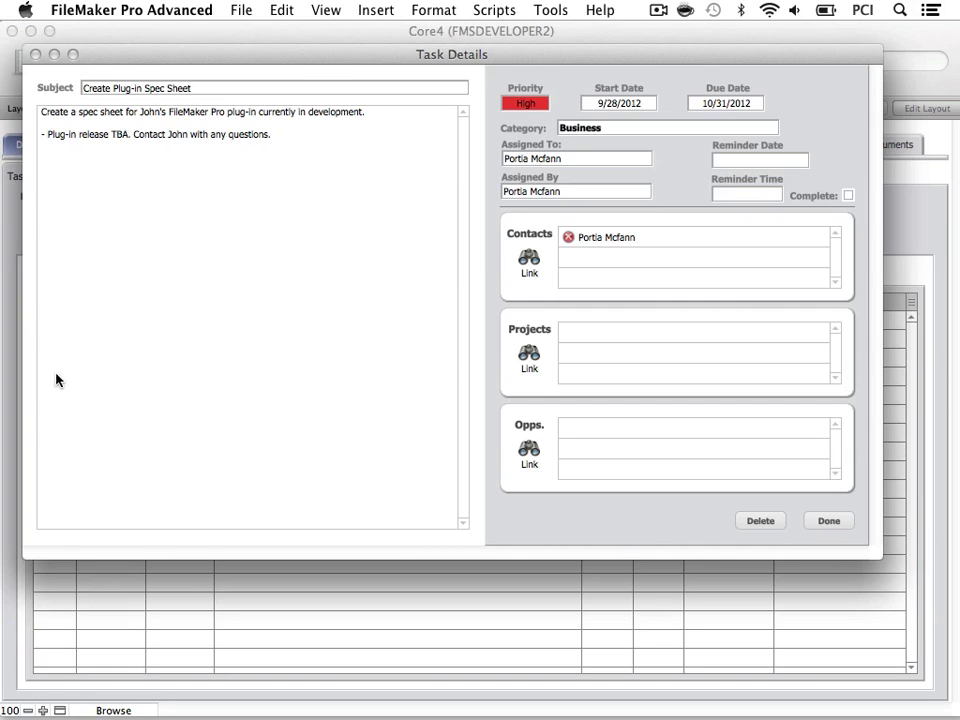
click(829, 521)
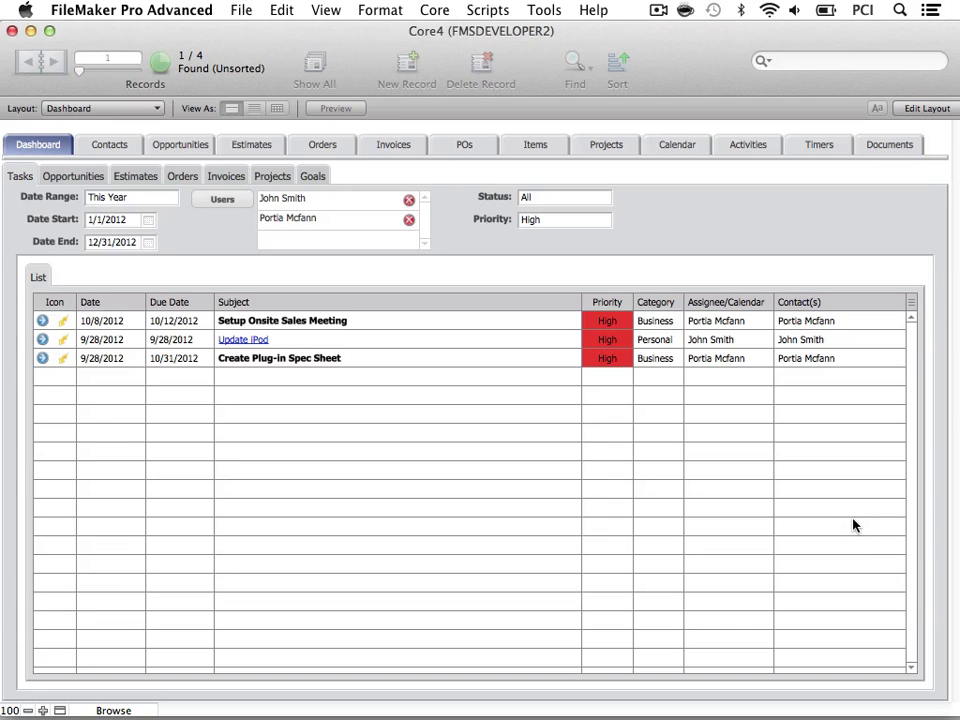
Step: Link two sales reps to the Opportunities dashboard filter
click(83, 176)
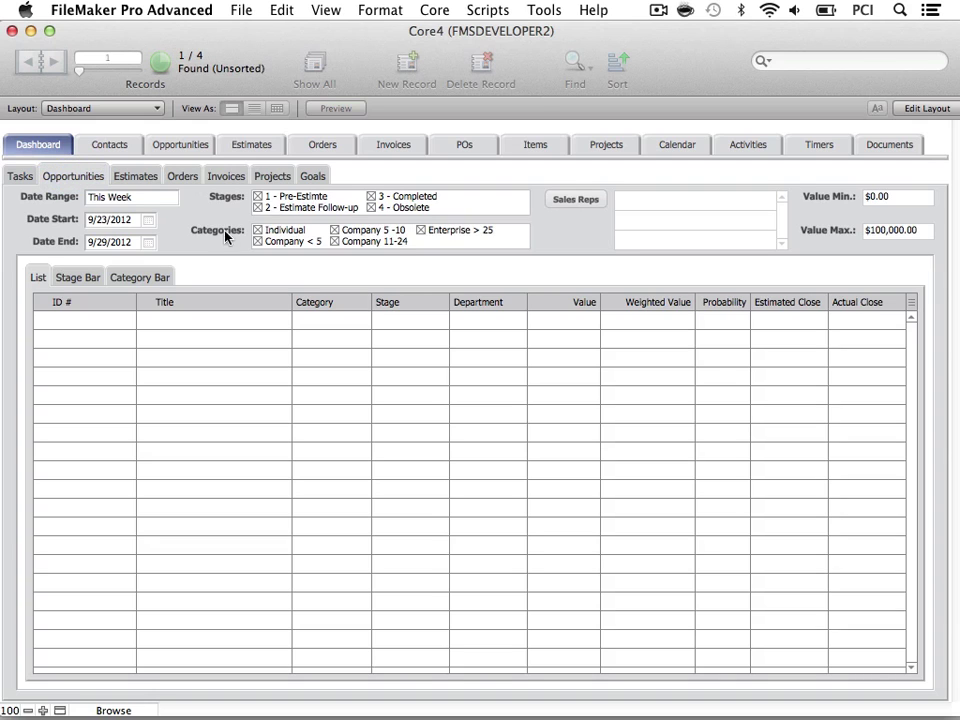
click(574, 205)
click(299, 144)
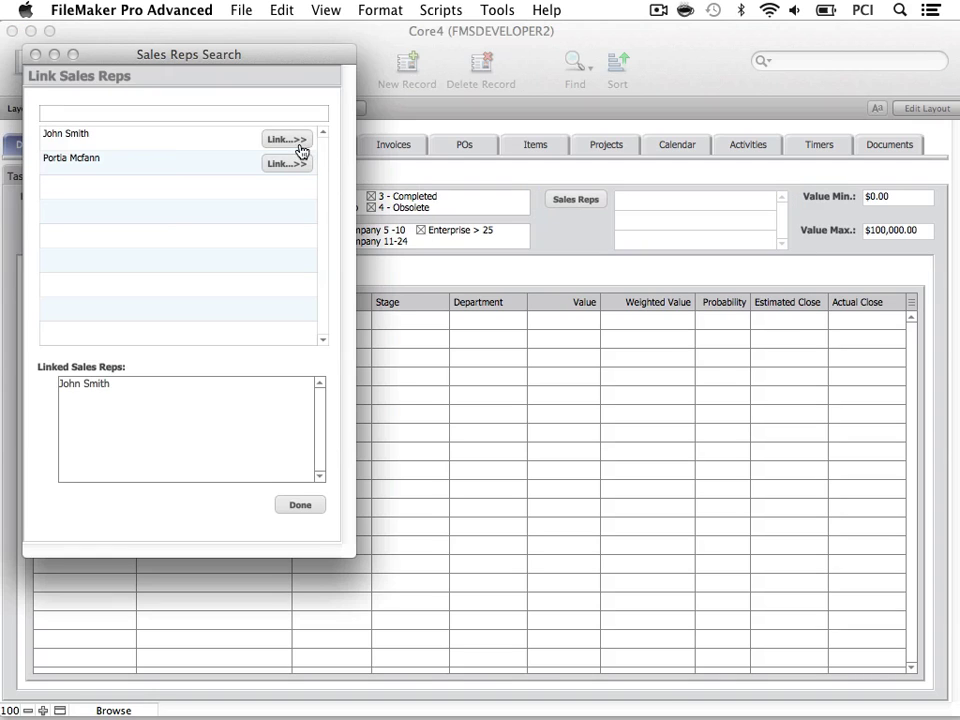
click(300, 162)
click(300, 505)
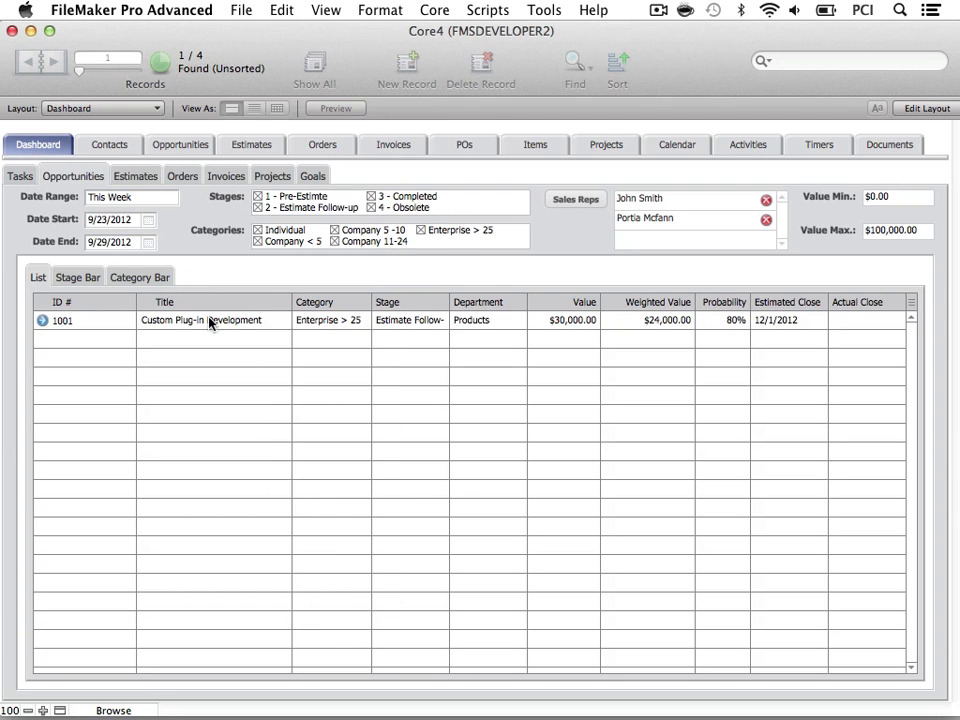
Step: Set the opportunities Date Range to This Year
click(158, 200)
drag(188, 228, 186, 317)
click(142, 344)
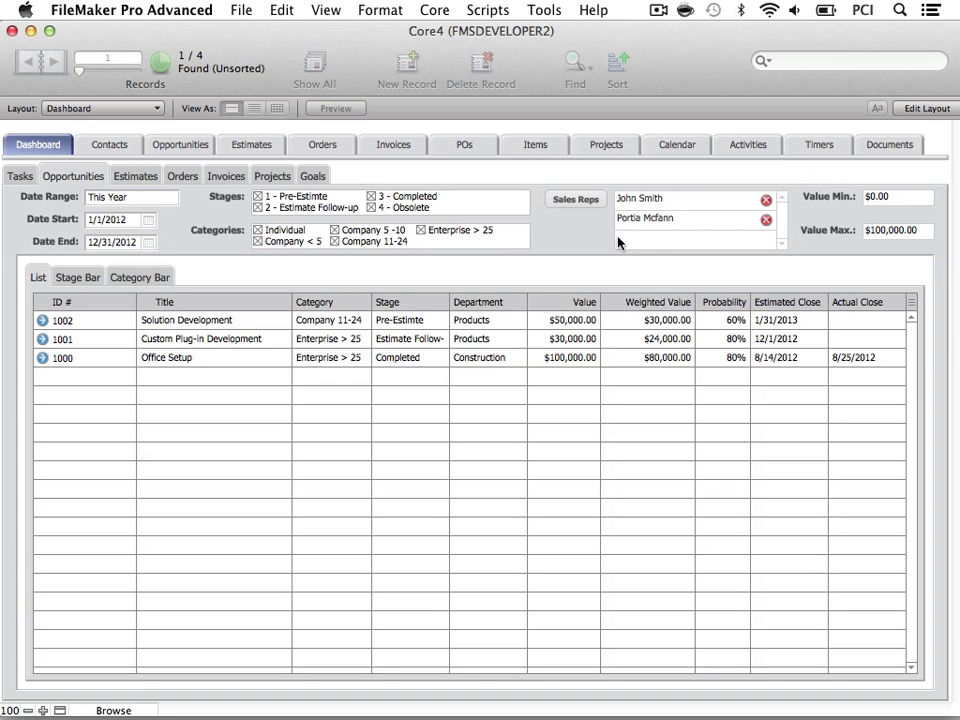
Step: Review opportunity 1001's record, then chart opportunities by stage and by category
click(44, 340)
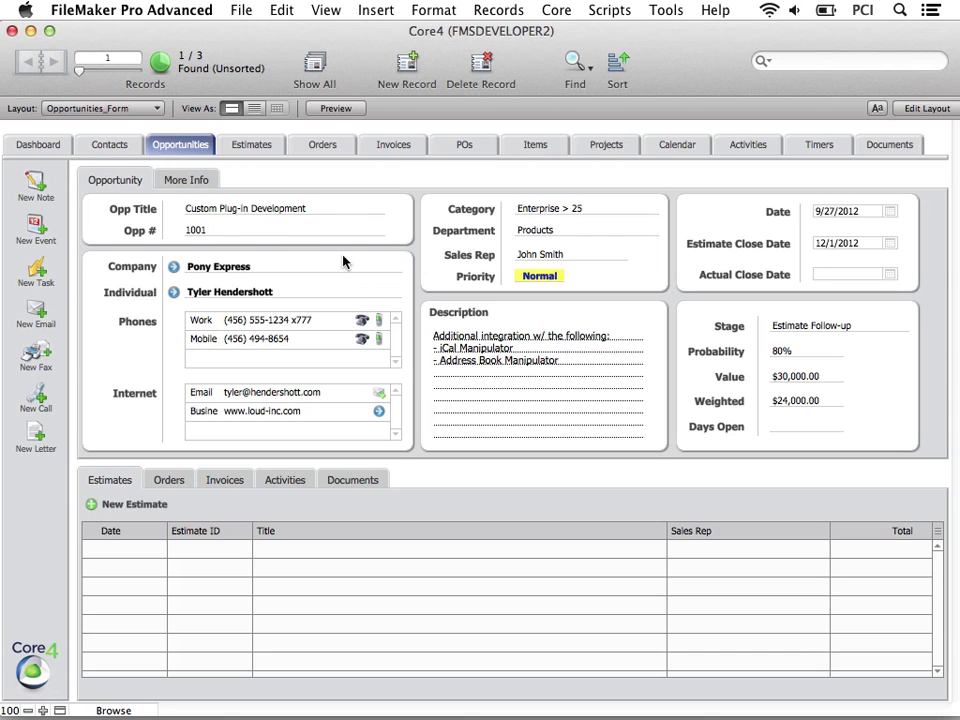
click(57, 149)
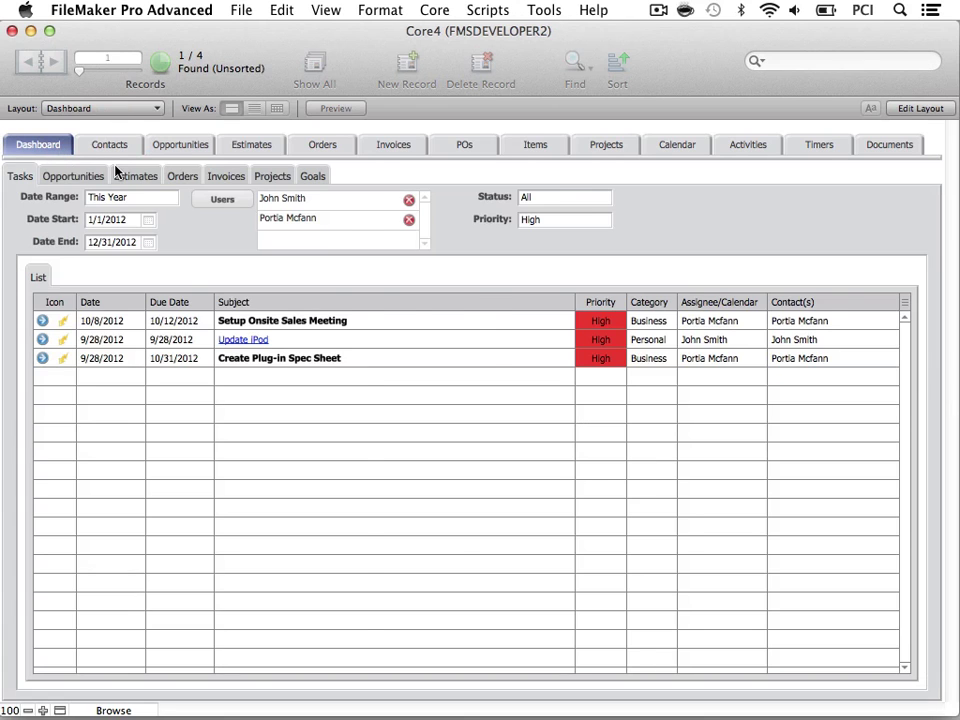
click(93, 177)
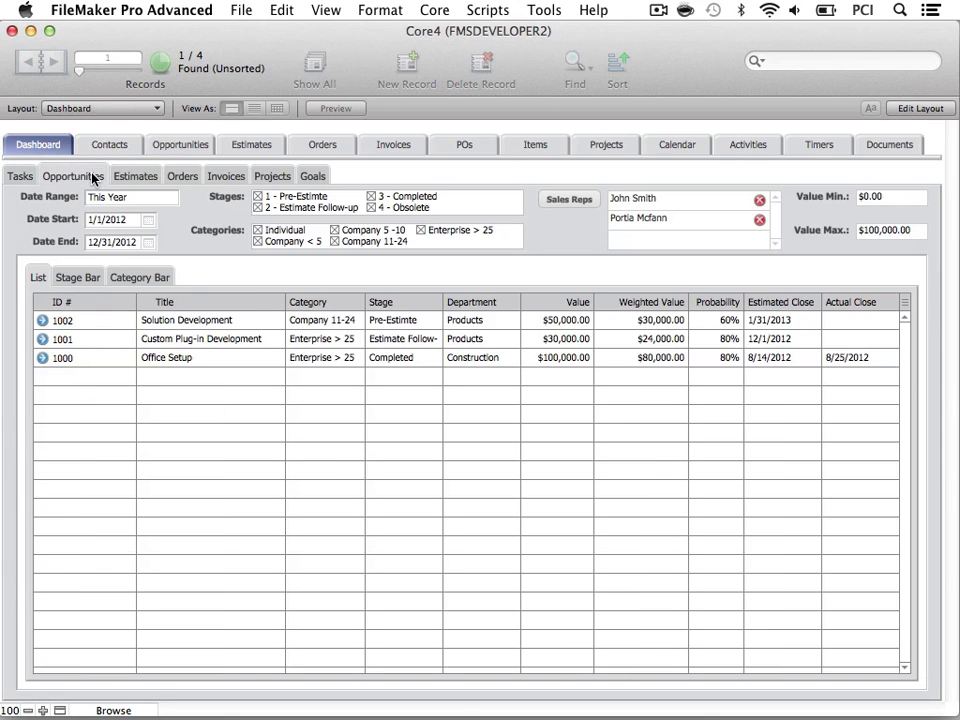
click(78, 277)
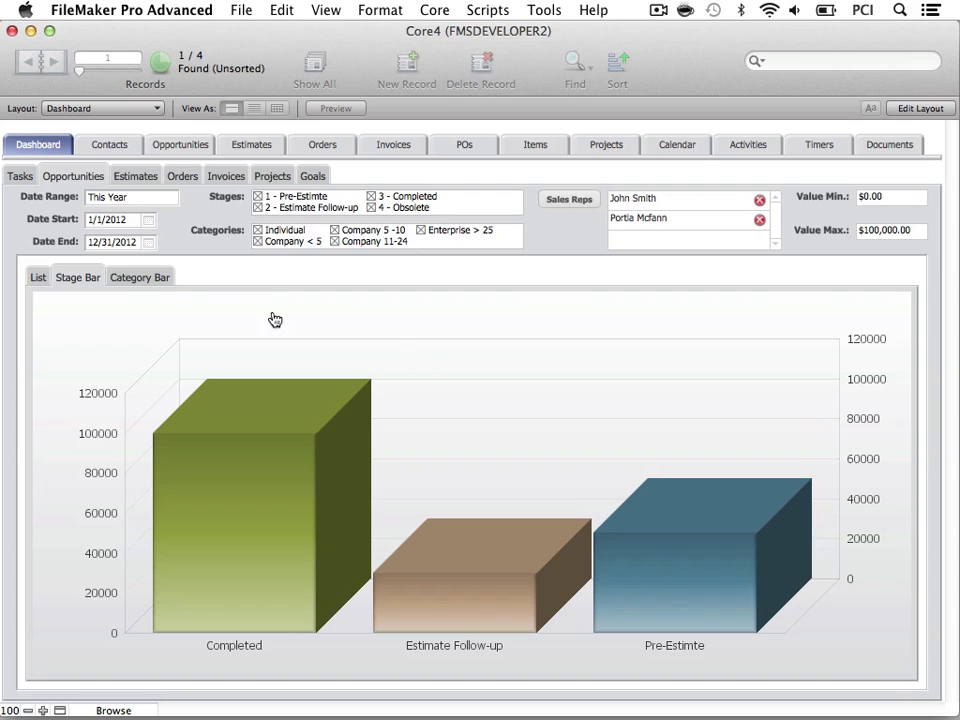
click(157, 278)
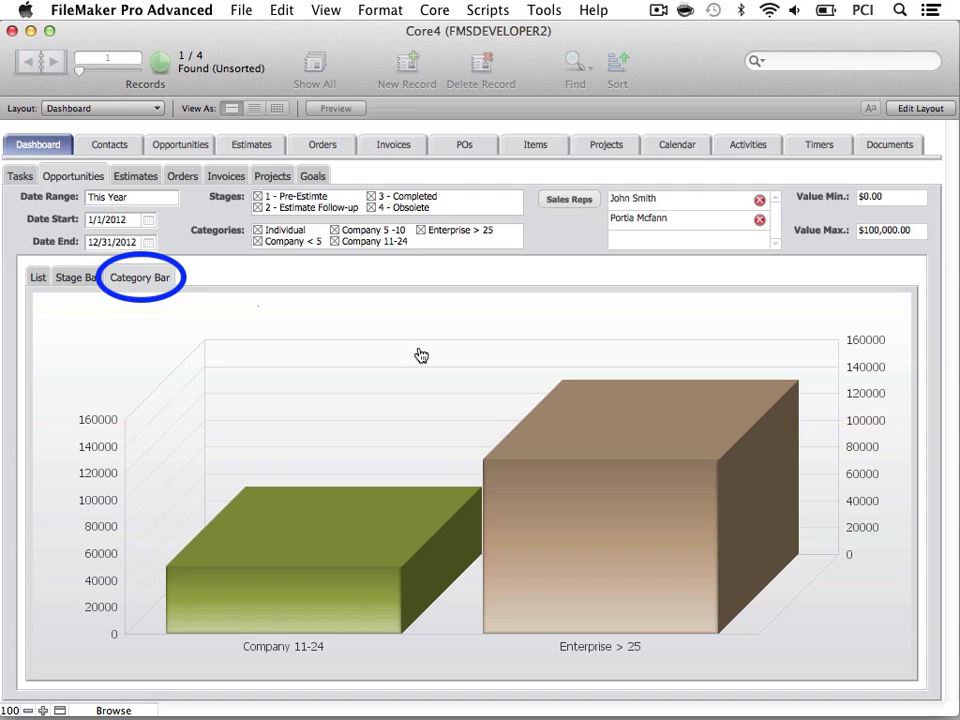
Step: Exclude 5 - Obsolete estimates from the Estimates dashboard list
click(136, 176)
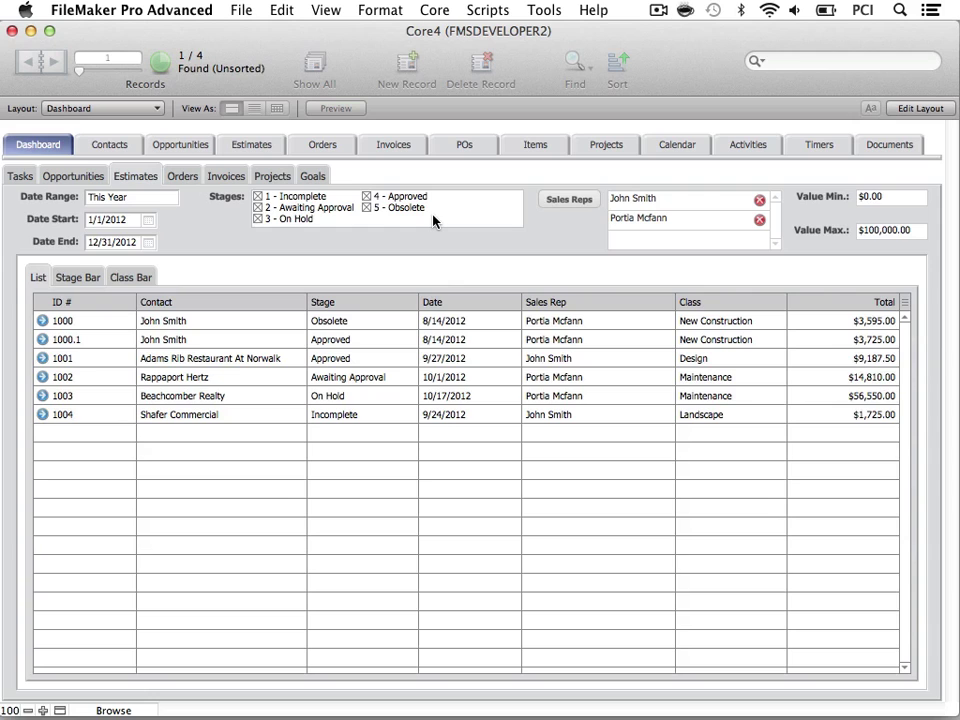
click(367, 209)
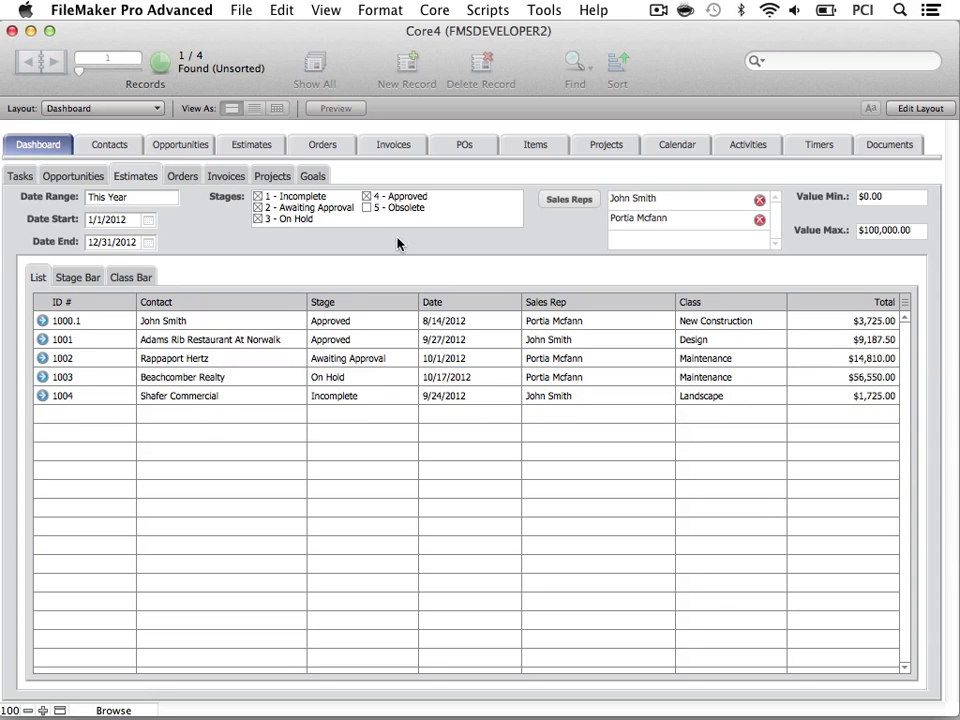
click(42, 395)
Step: Chart estimate totals by stage and by class, then show the Orders list
click(78, 277)
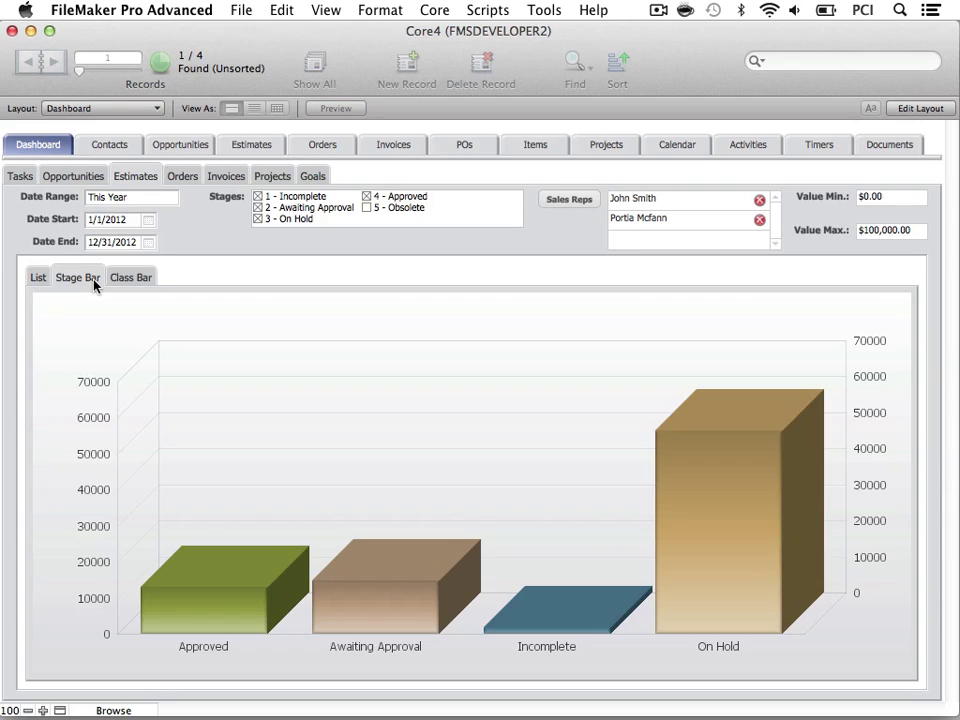
click(145, 279)
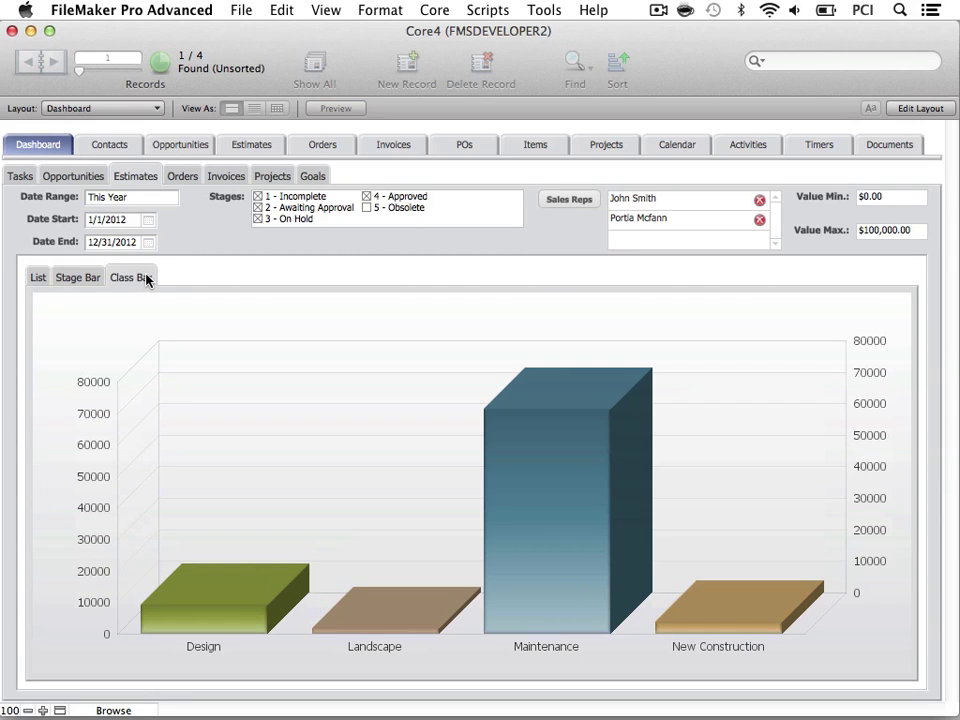
click(183, 178)
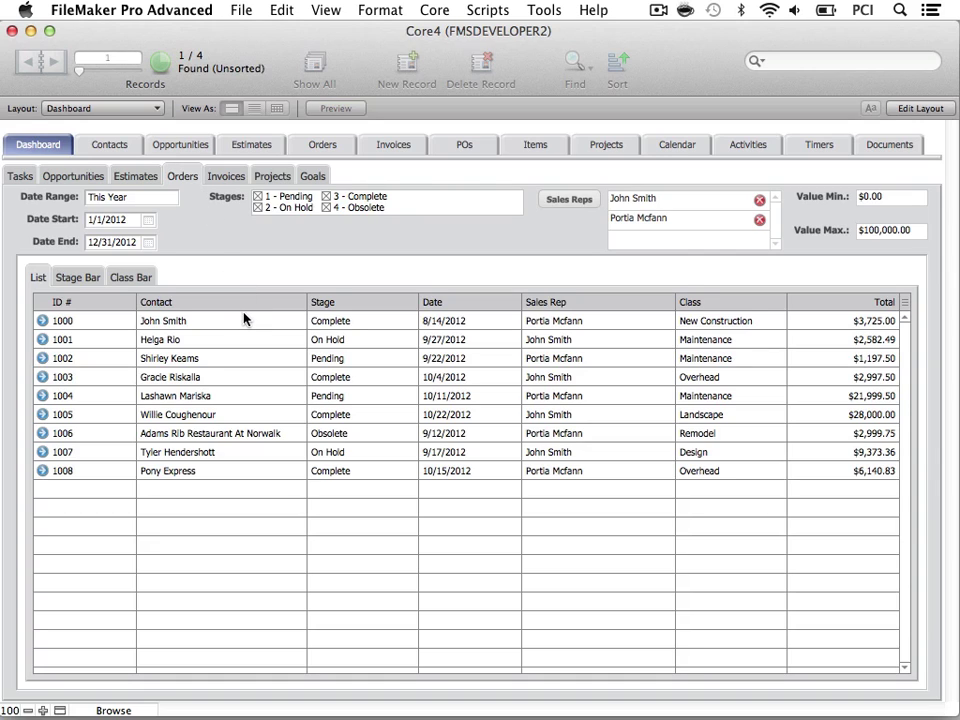
Step: Chart this year's order totals by stage and by class, then move to Invoices
click(78, 277)
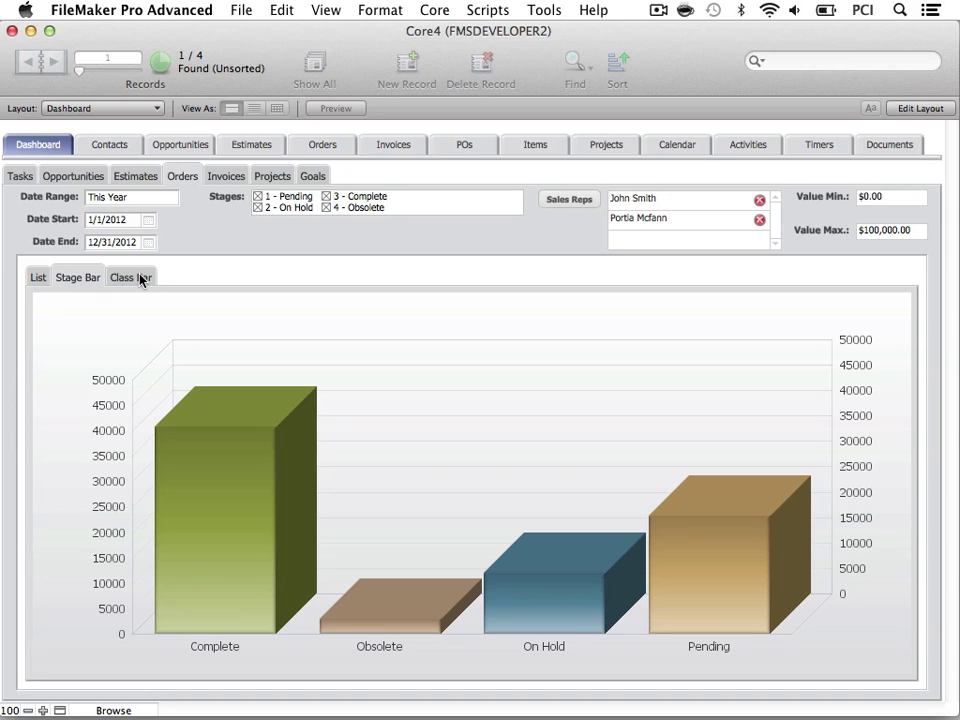
click(139, 279)
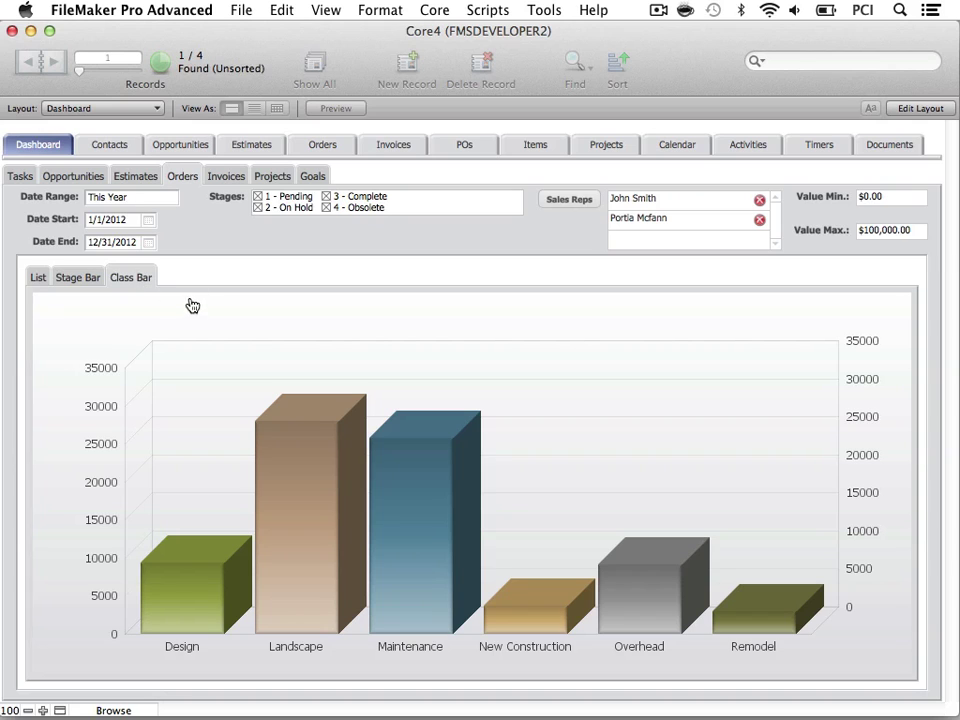
click(238, 177)
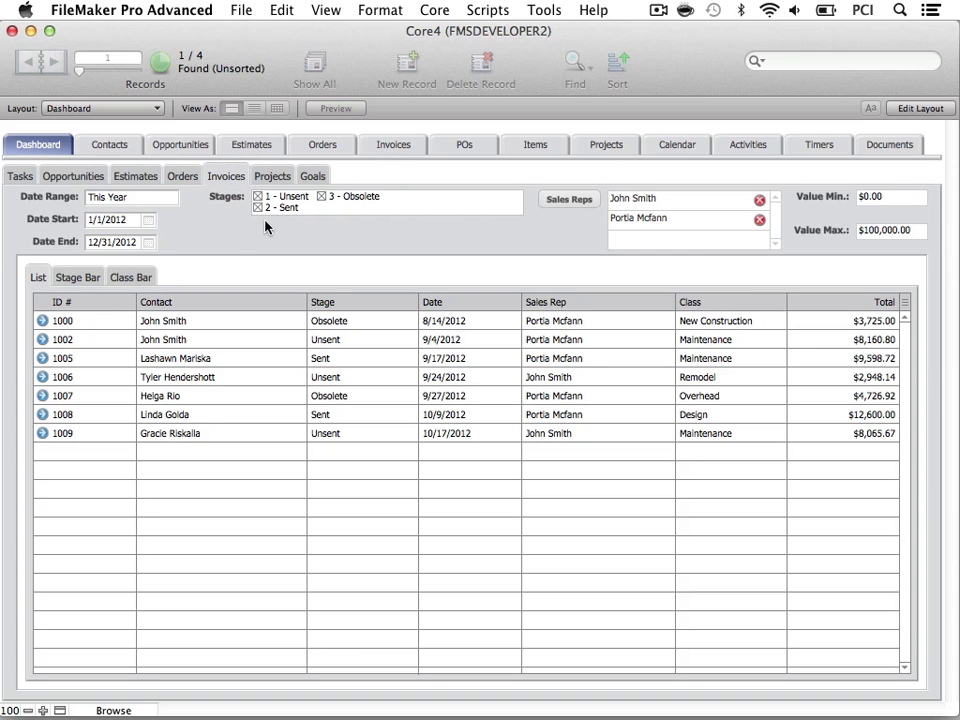
Step: Exclude 3 - Obsolete invoices, then chart invoice totals by stage and by class
click(321, 196)
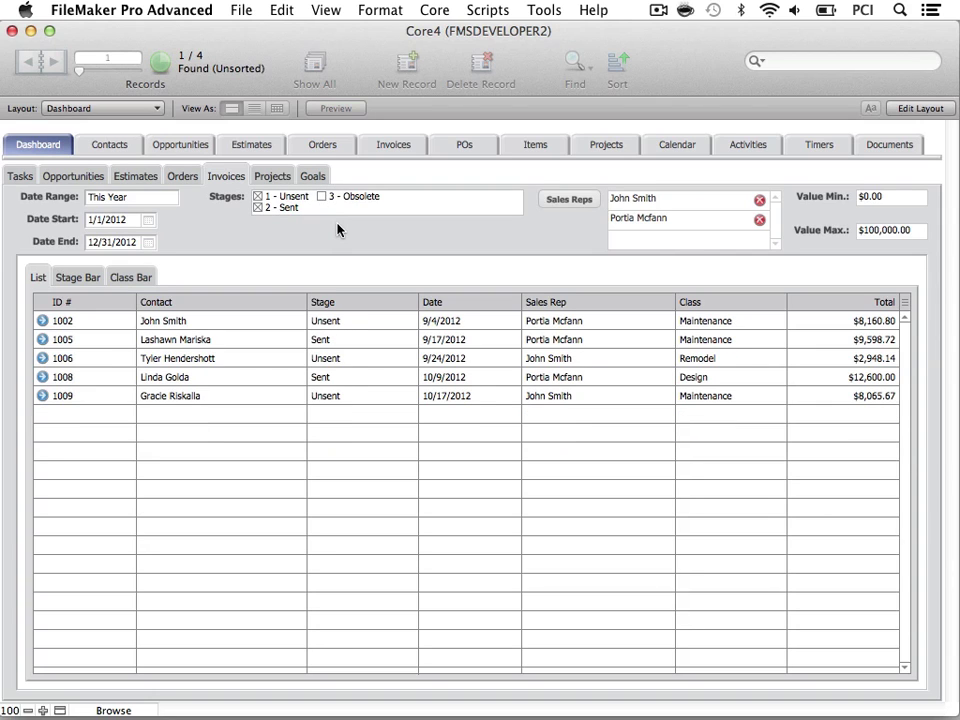
click(94, 278)
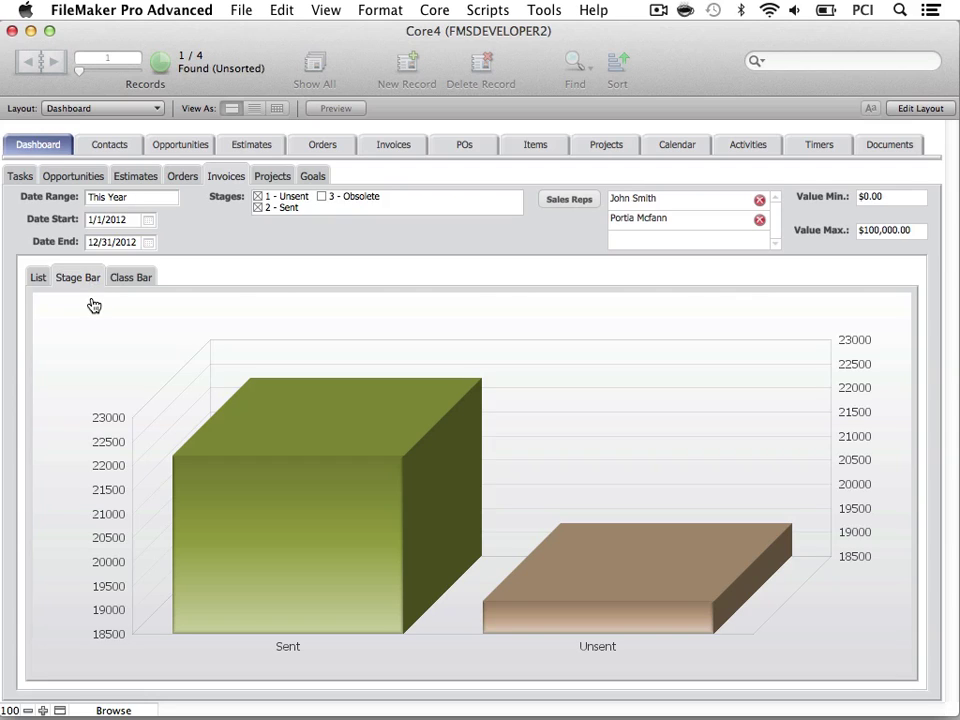
click(133, 277)
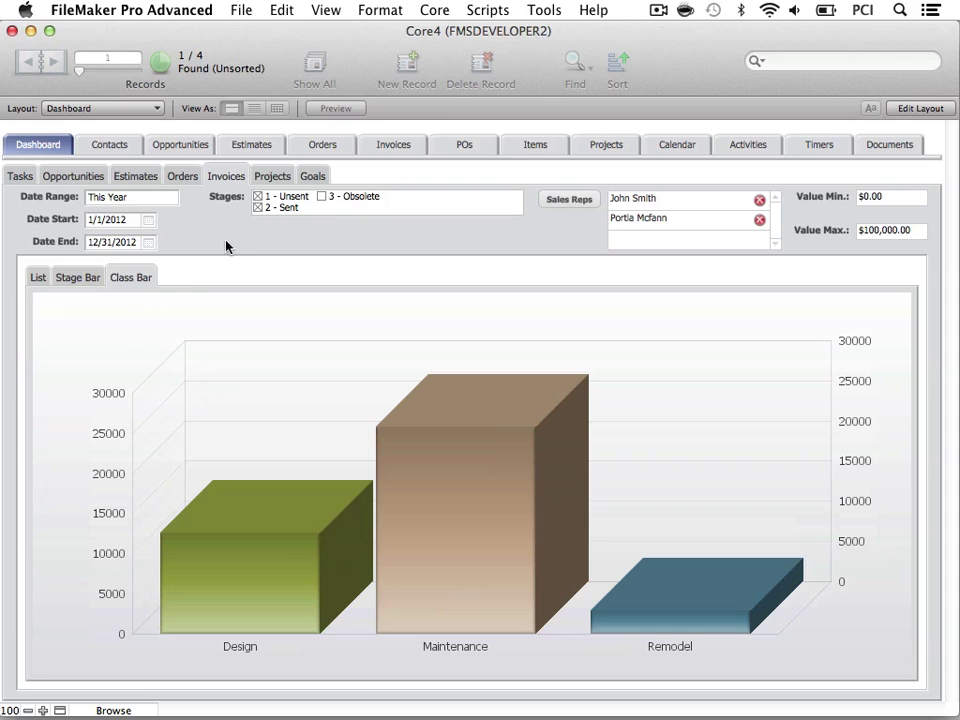
Step: Chart this year's projects by stage and by category, then bring up the Goals view
click(274, 177)
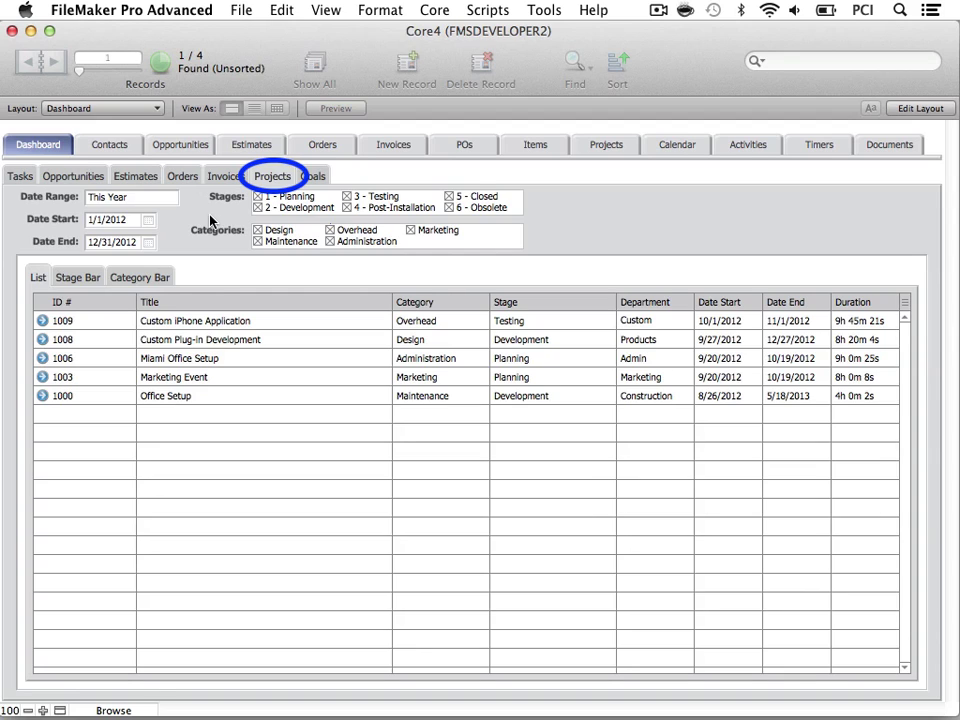
click(98, 278)
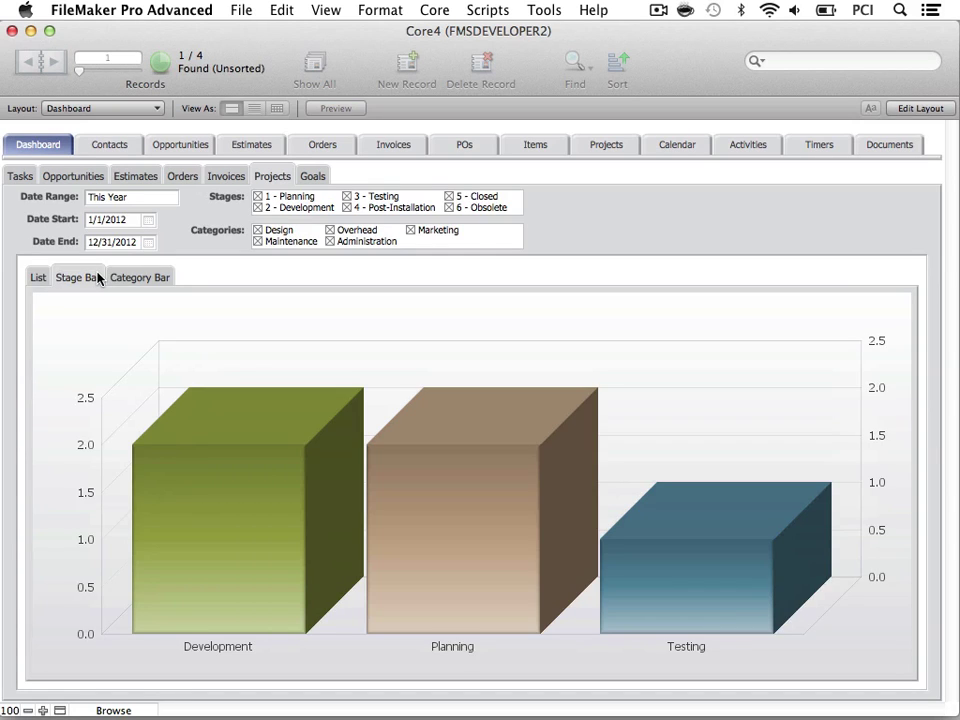
click(161, 278)
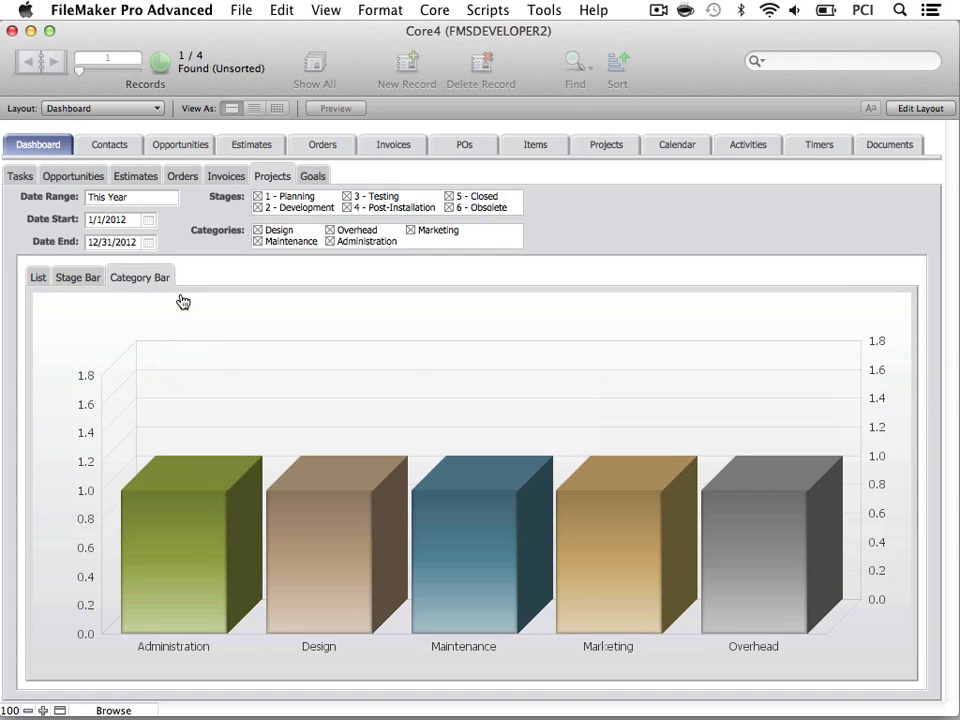
click(311, 176)
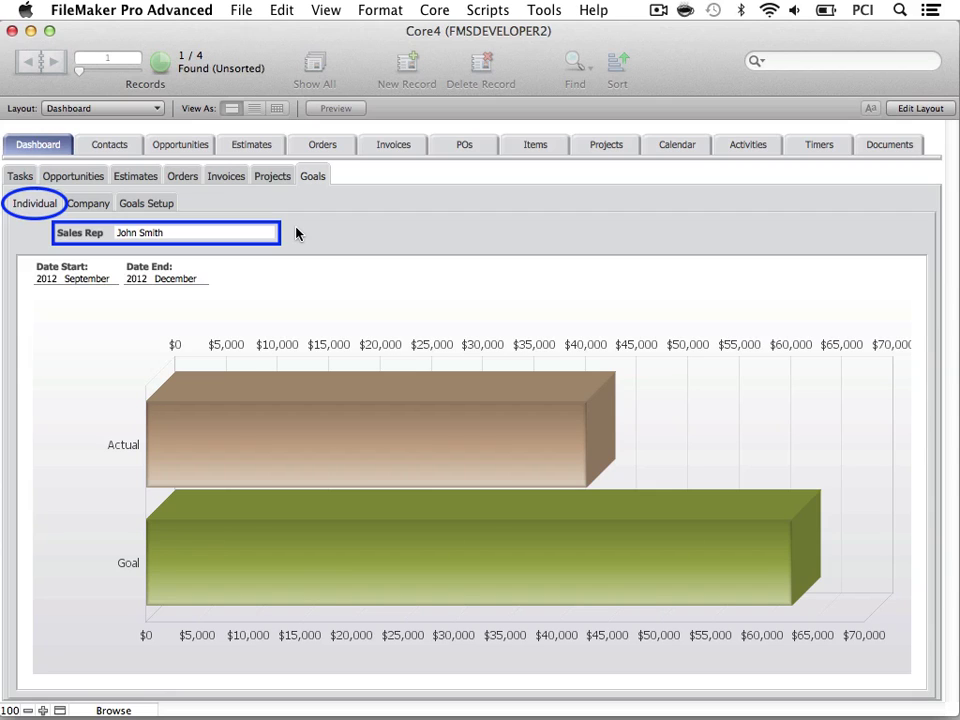
Step: Check the Individual goals range runs from September to December 2012
drag(36, 279, 51, 280)
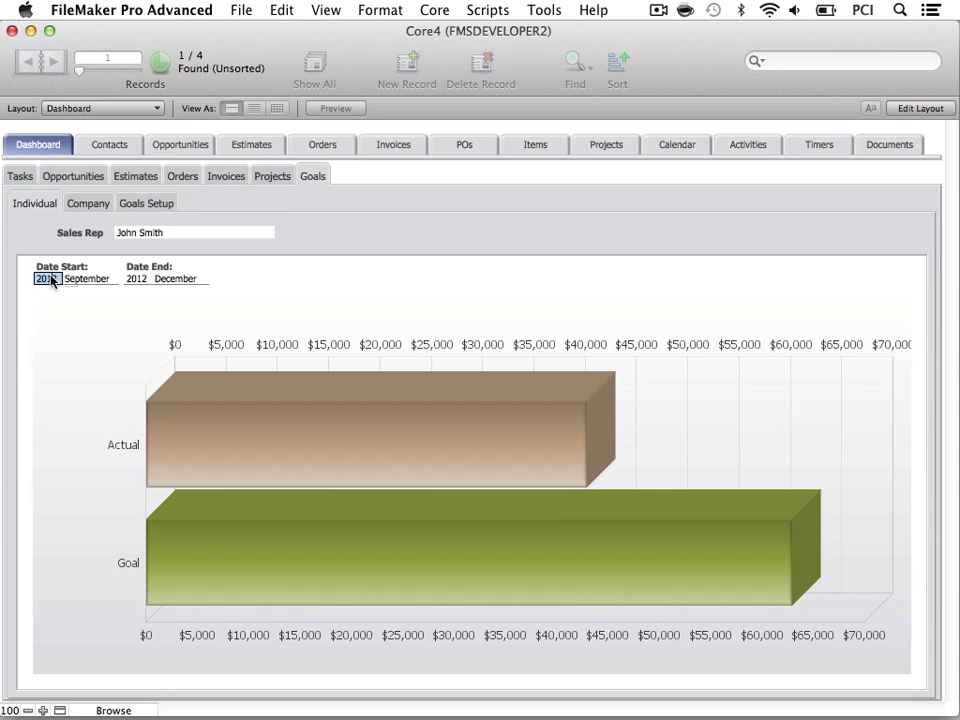
click(51, 280)
click(97, 279)
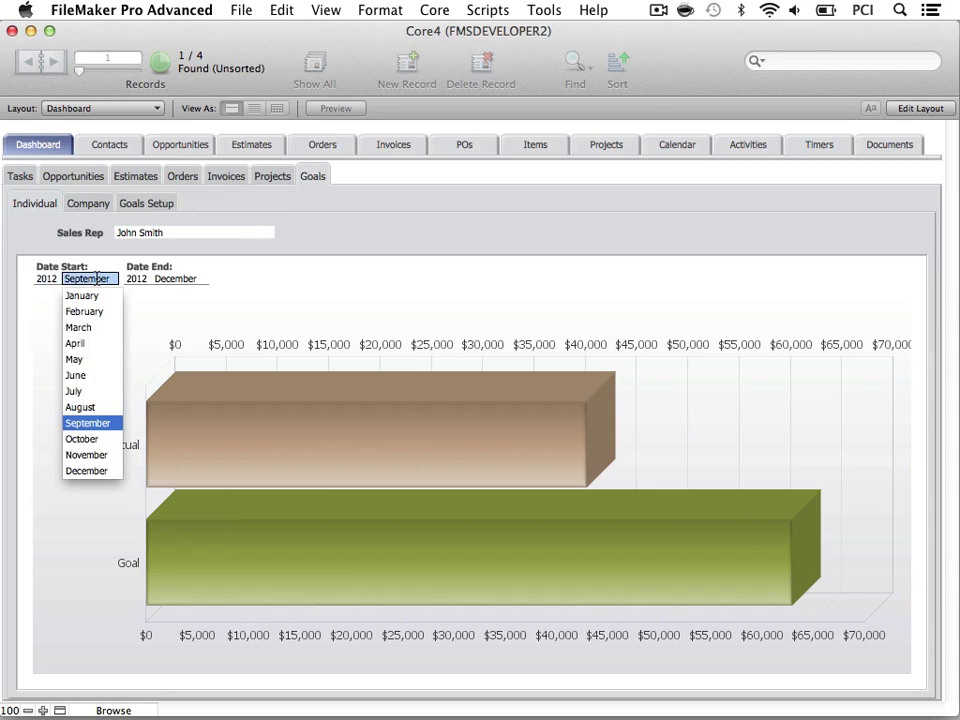
click(184, 280)
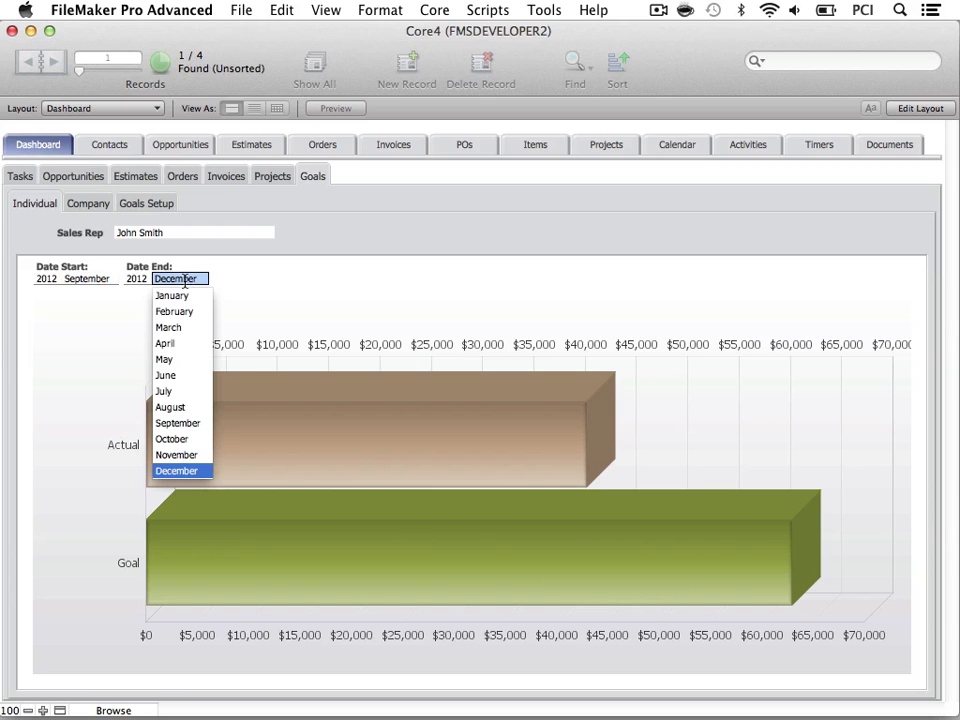
click(233, 276)
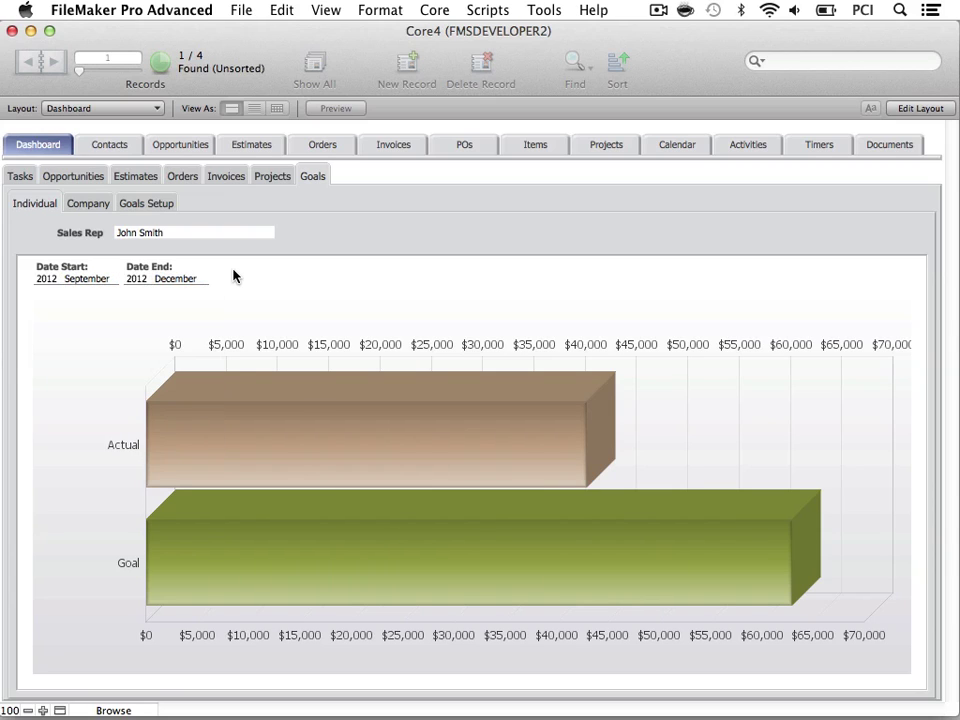
Step: Add a $22,500 individual goal for 2013, 1 - January, then view the Company chart
click(175, 209)
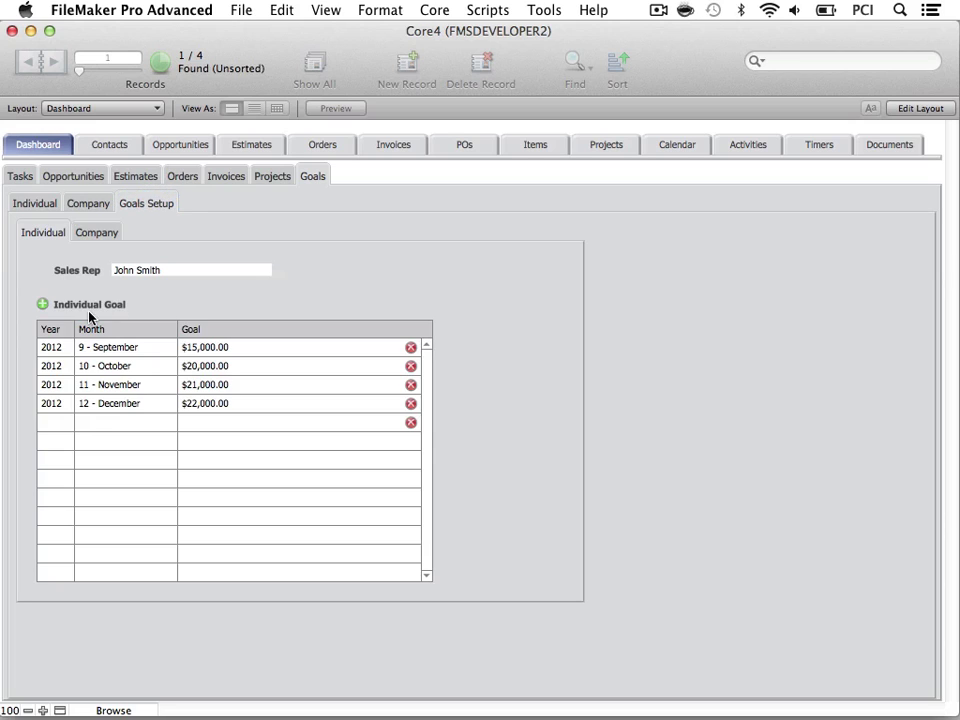
click(44, 306)
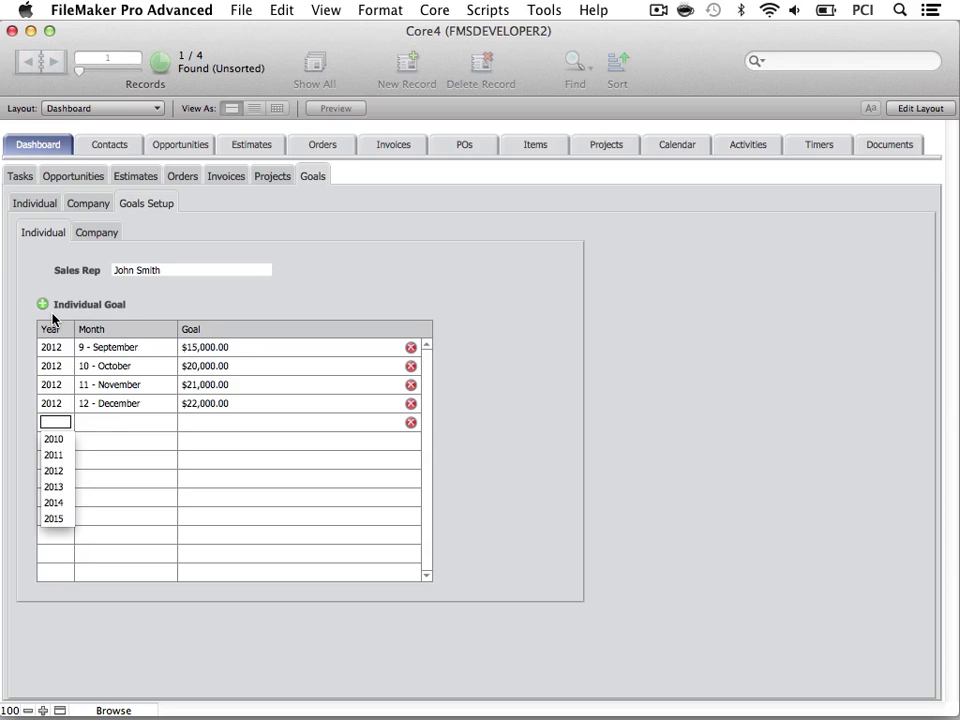
click(55, 486)
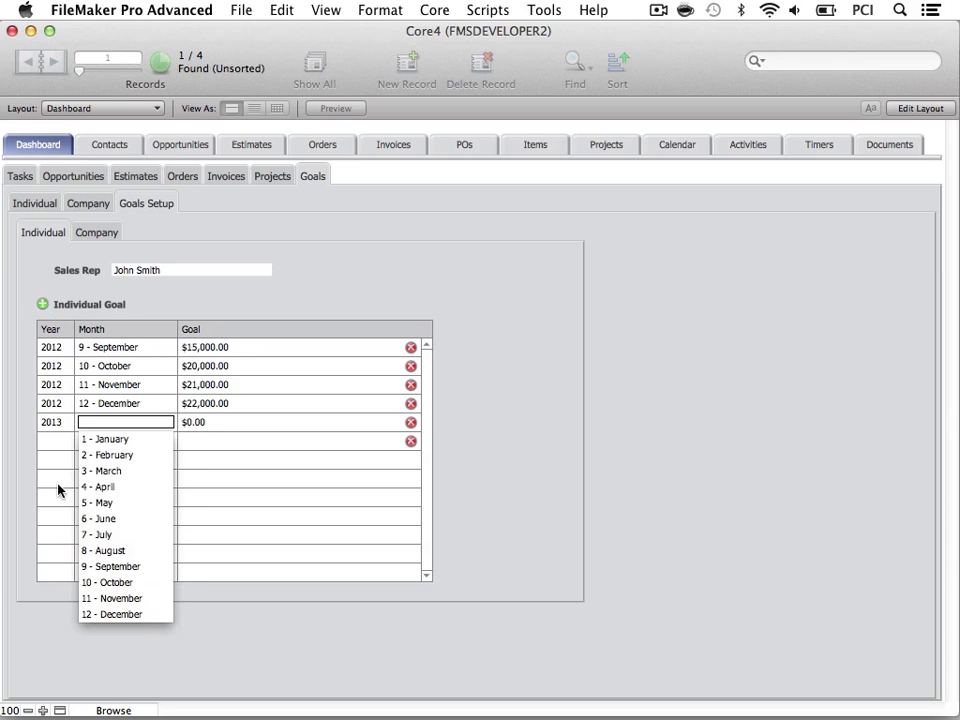
click(103, 441)
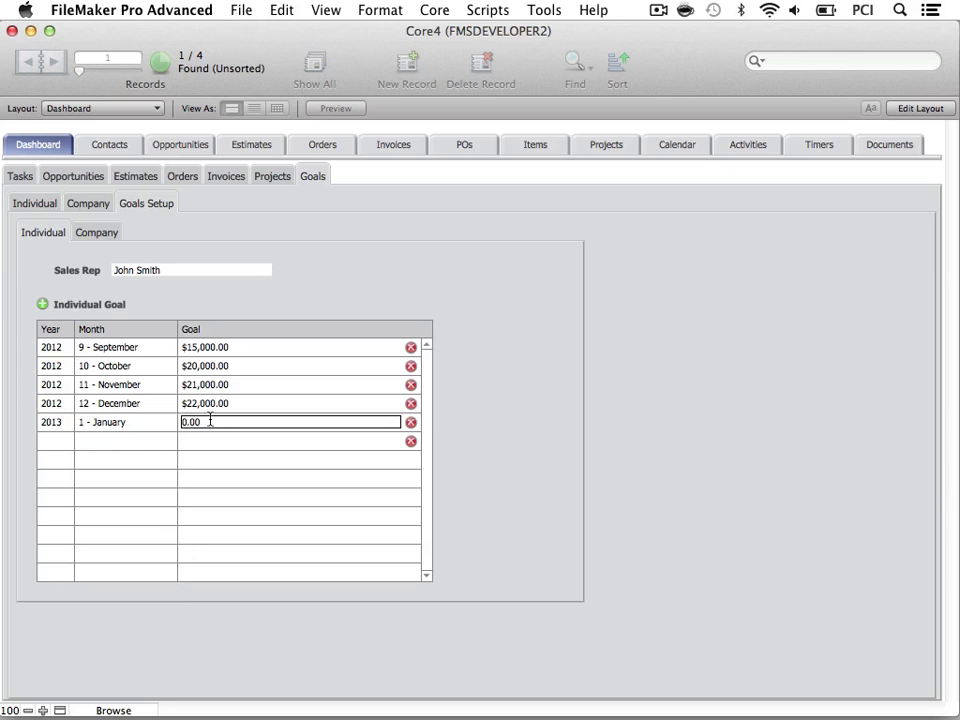
drag(210, 421, 174, 424)
text(22,)
text(500)
key(Return)
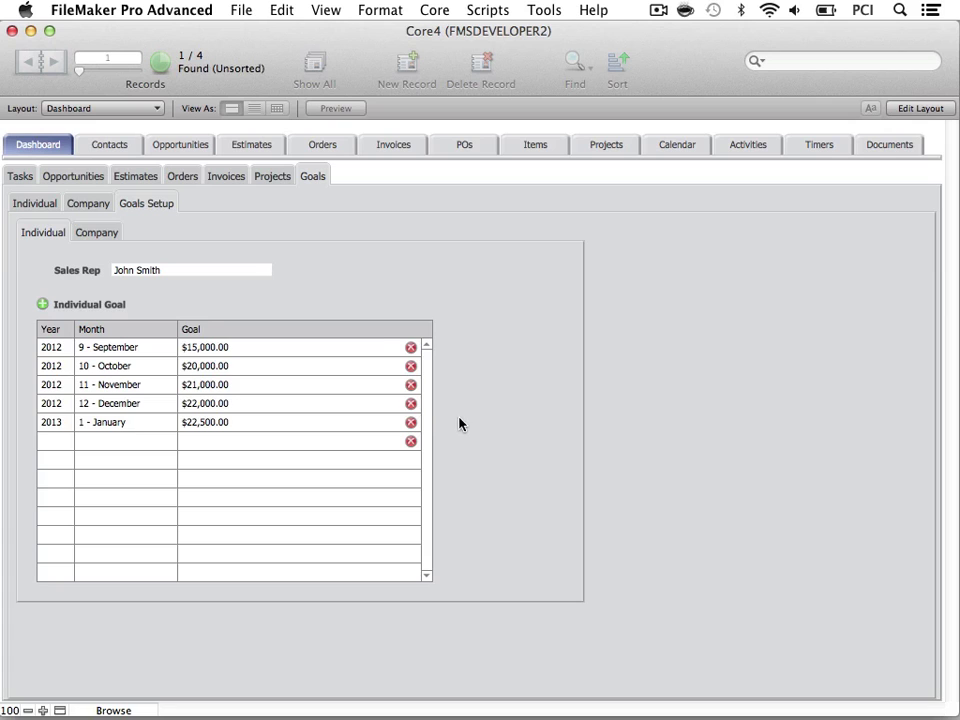
click(103, 204)
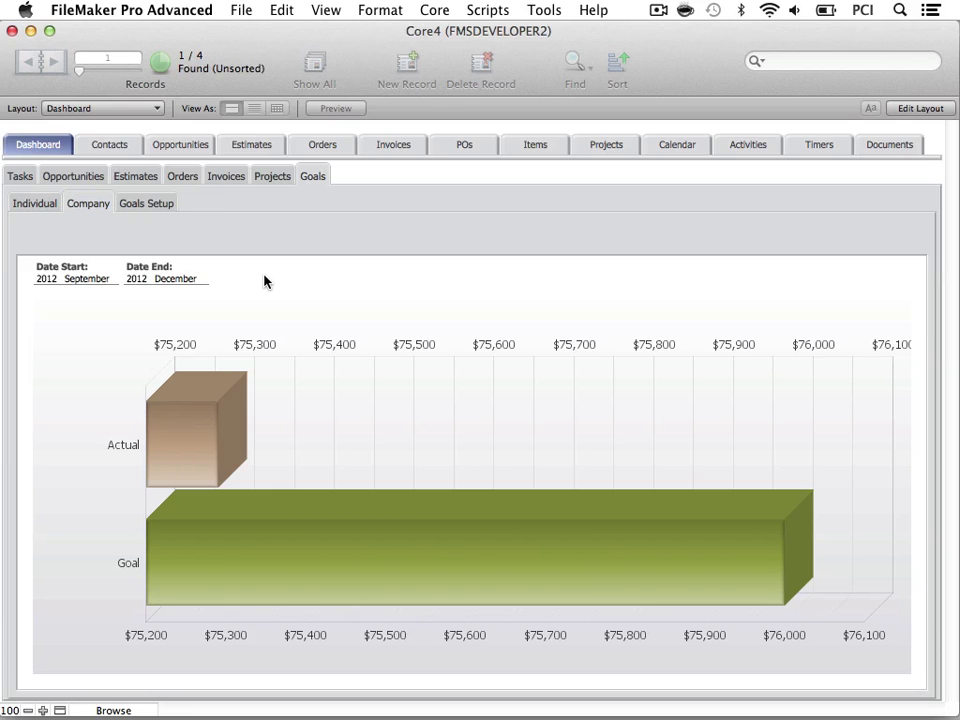
Step: Show the five estimates for this year as a list on the Estimates dashboard
click(145, 178)
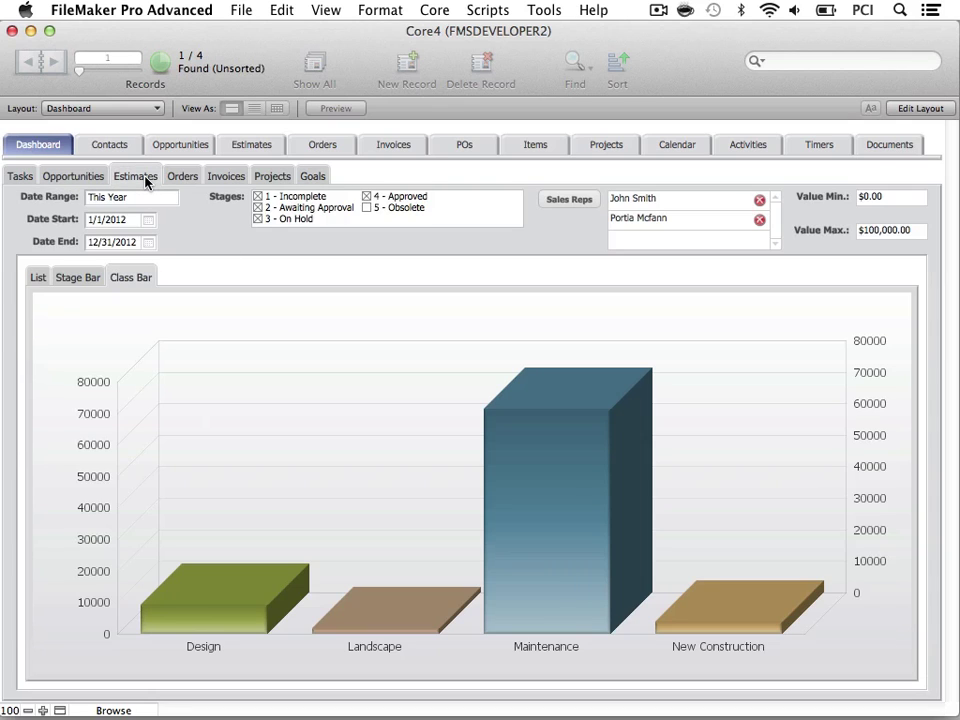
click(40, 277)
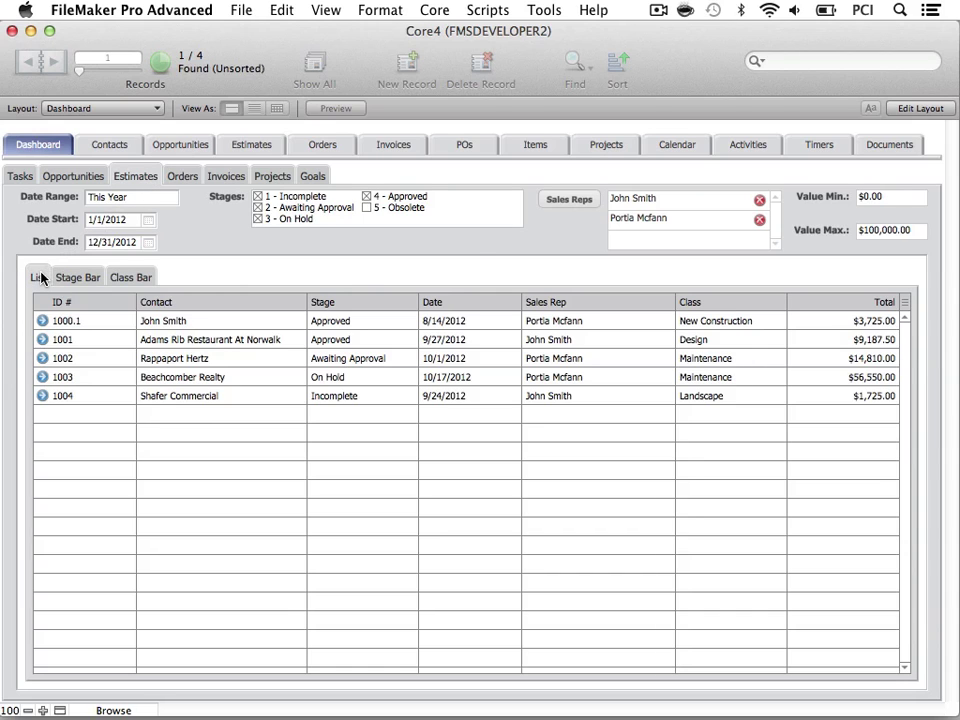